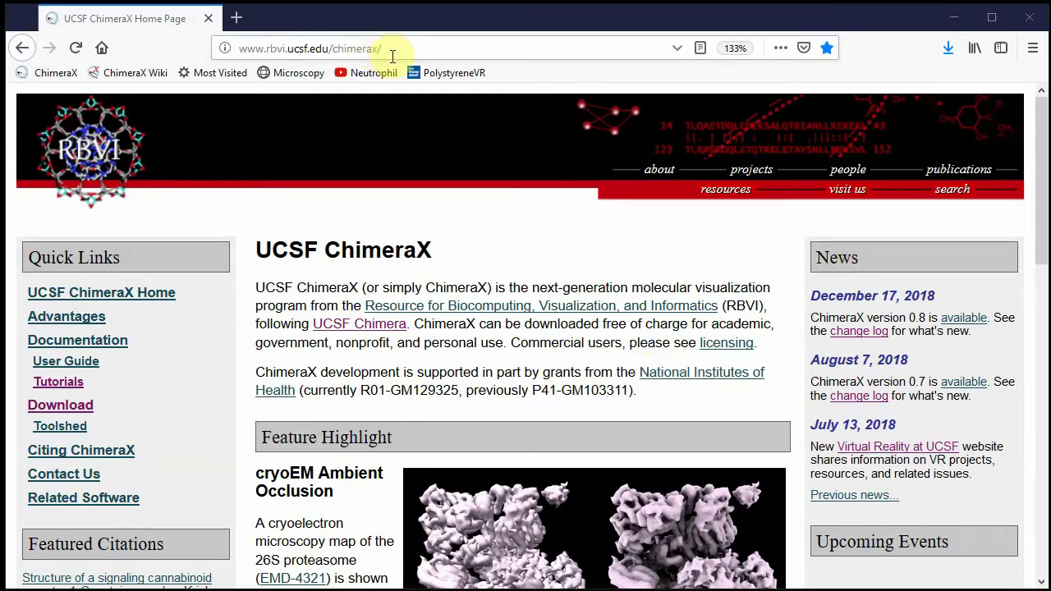
# - Open the 'DICOM in Virtual Reality' tutorial from the ChimeraX Tutorials list
pyautogui.click(59, 383)
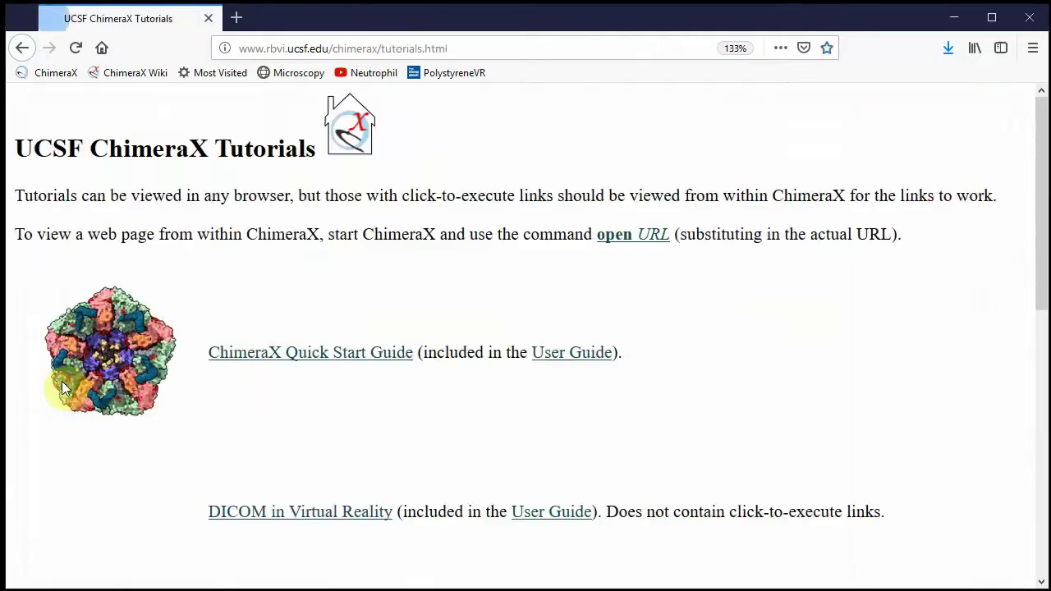
pyautogui.scroll(-3, 238, 406)
pyautogui.scroll(-2, 245, 406)
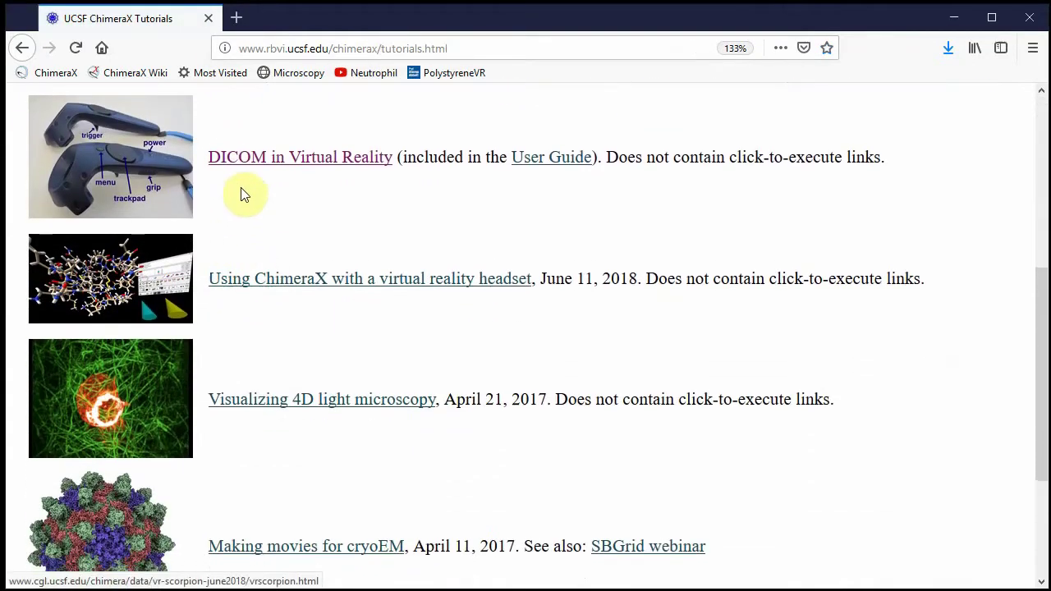
pyautogui.click(315, 166)
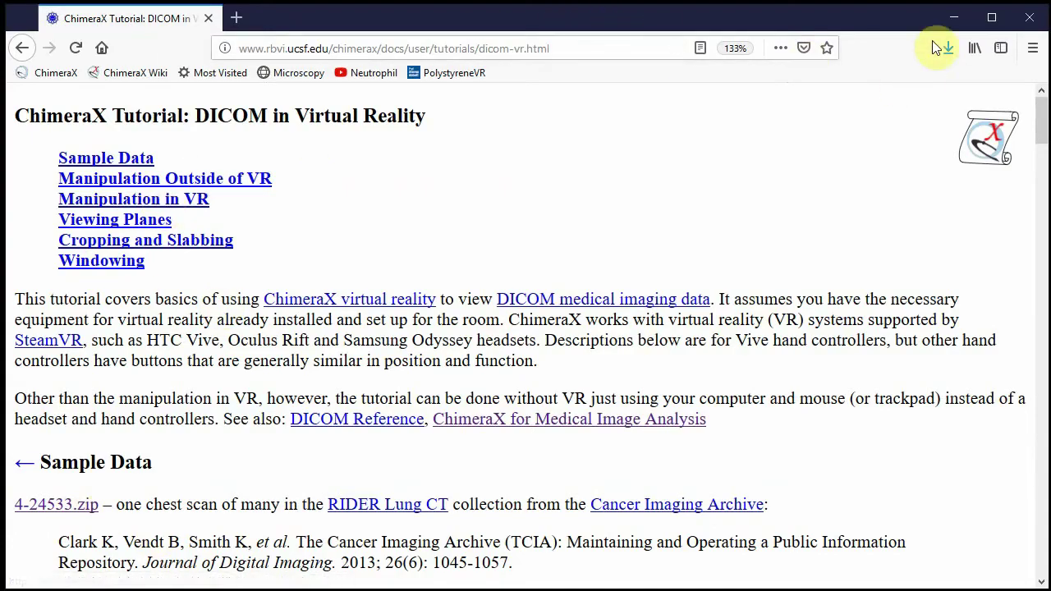
# - Minimize Firefox and open the 4-24533 DICOM folder in ChimeraX via File > Open DICOM Folder
pyautogui.click(950, 19)
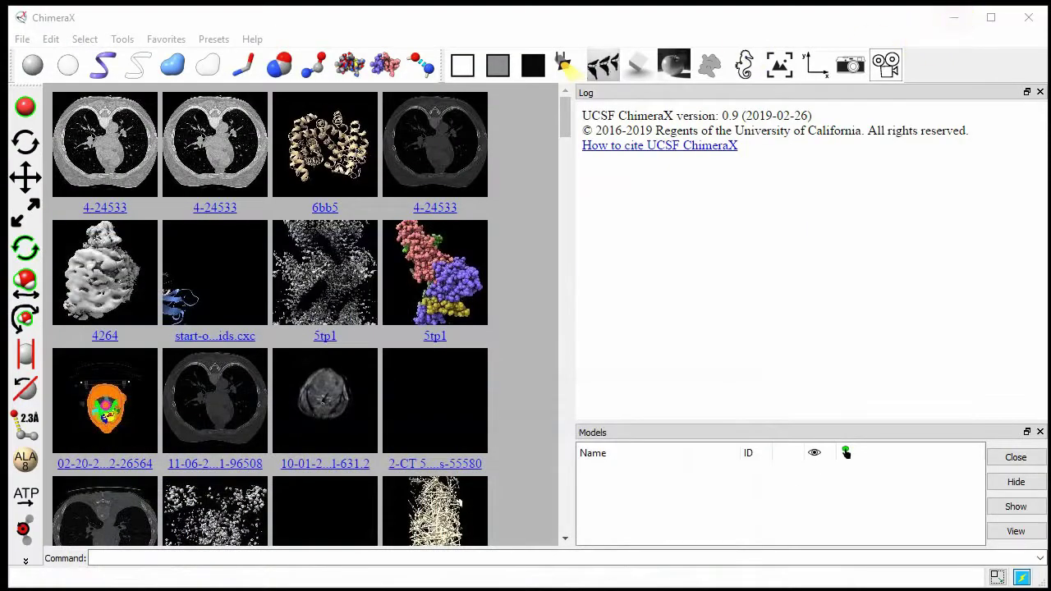
pyautogui.click(23, 42)
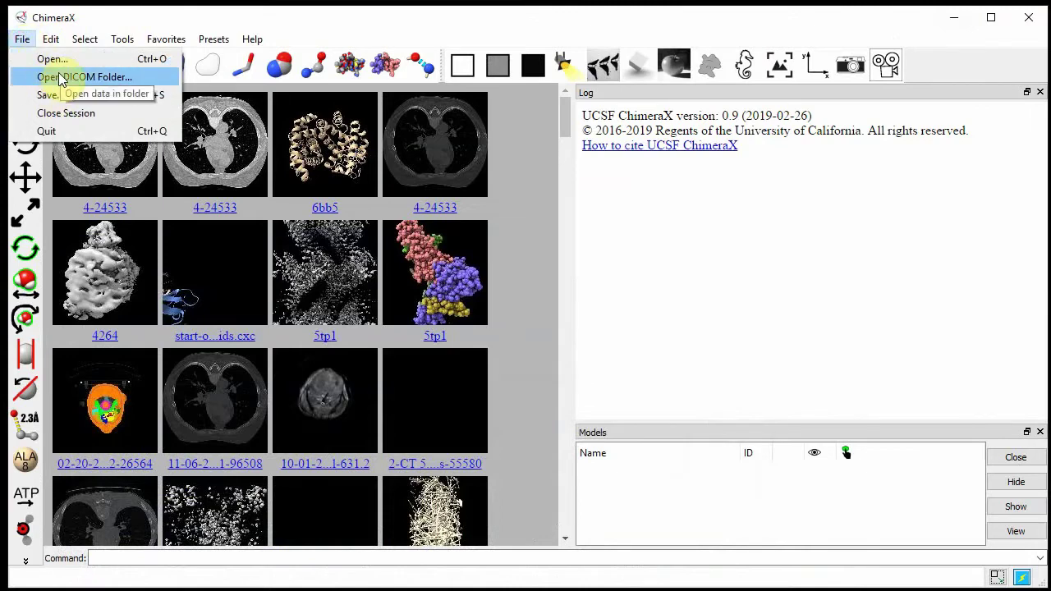
pyautogui.click(59, 78)
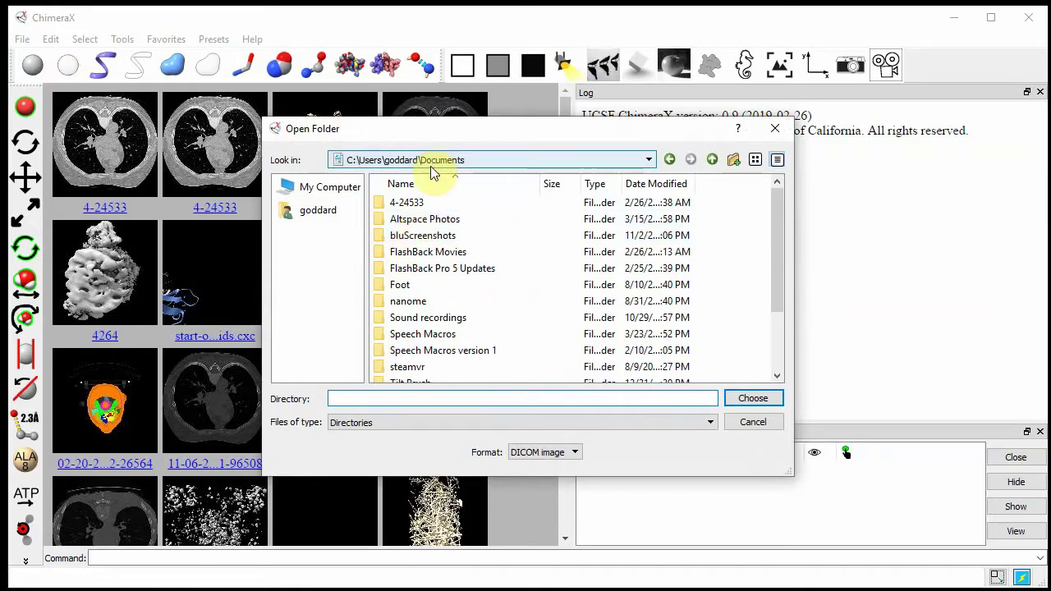
pyautogui.click(411, 205)
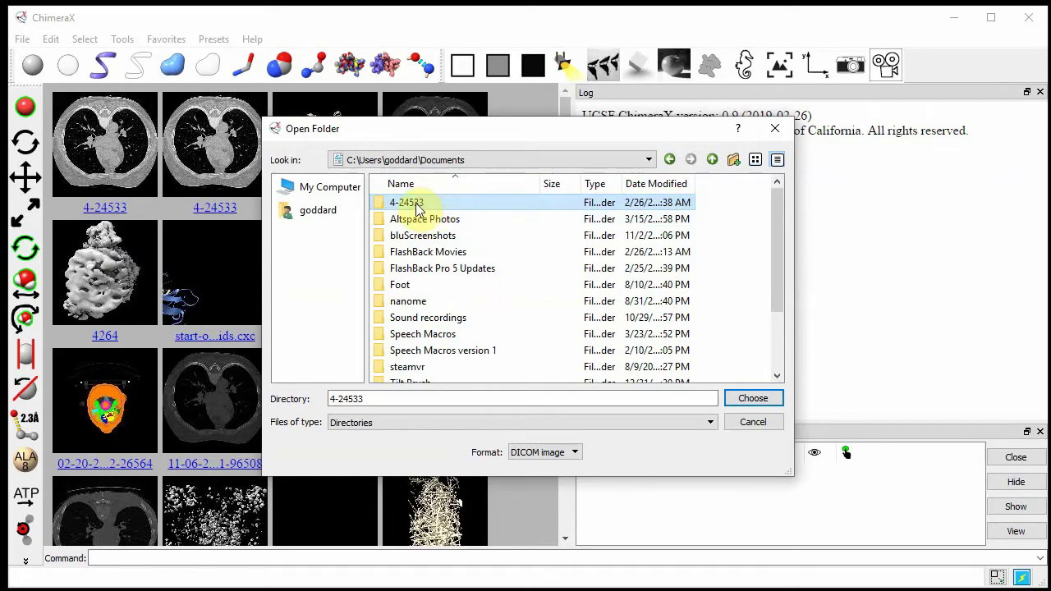
pyautogui.click(753, 398)
# - Turn the CT slice face-on at plane 161 and raise the threshold level to 194
pyautogui.moveTo(364, 377); pyautogui.dragTo(369, 349)
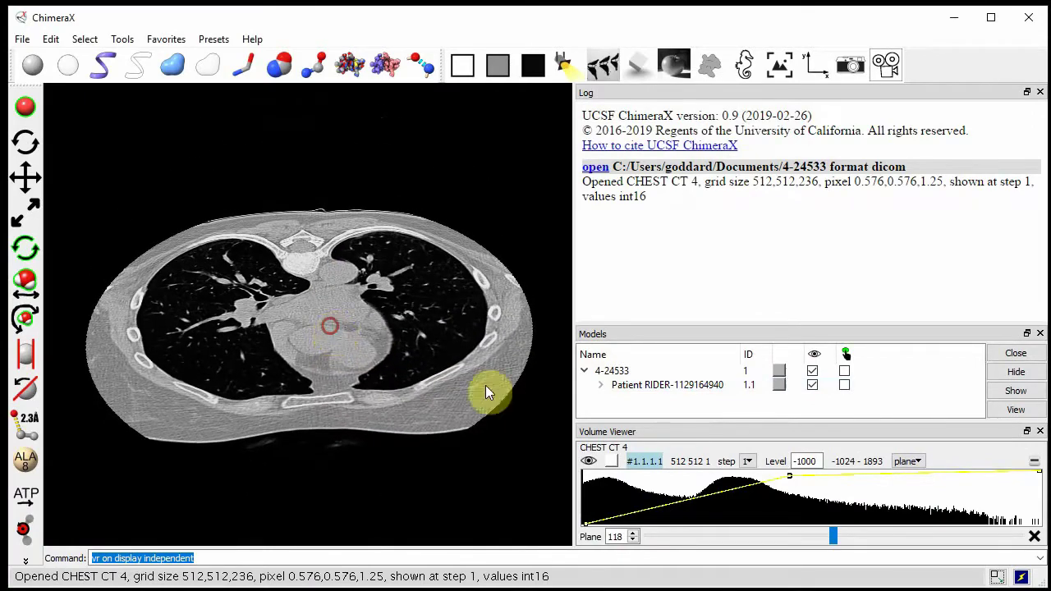
pyautogui.moveTo(834, 535); pyautogui.dragTo(903, 535)
pyautogui.moveTo(377, 433); pyautogui.dragTo(287, 264)
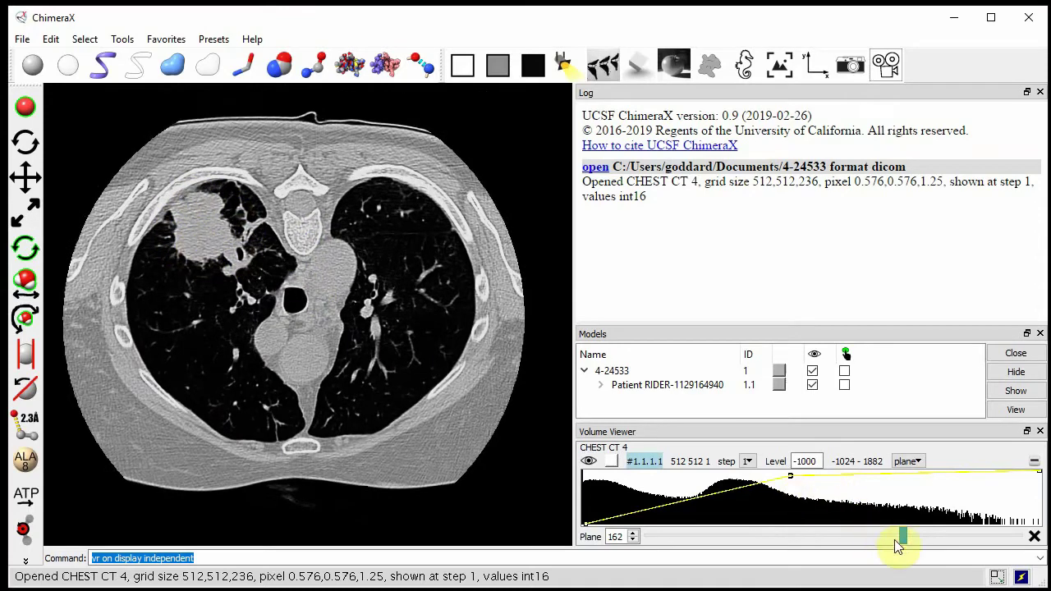
pyautogui.moveTo(907, 537)
pyautogui.mouseDown()
pyautogui.moveTo(877, 538)
pyautogui.moveTo(902, 535)
pyautogui.mouseUp()
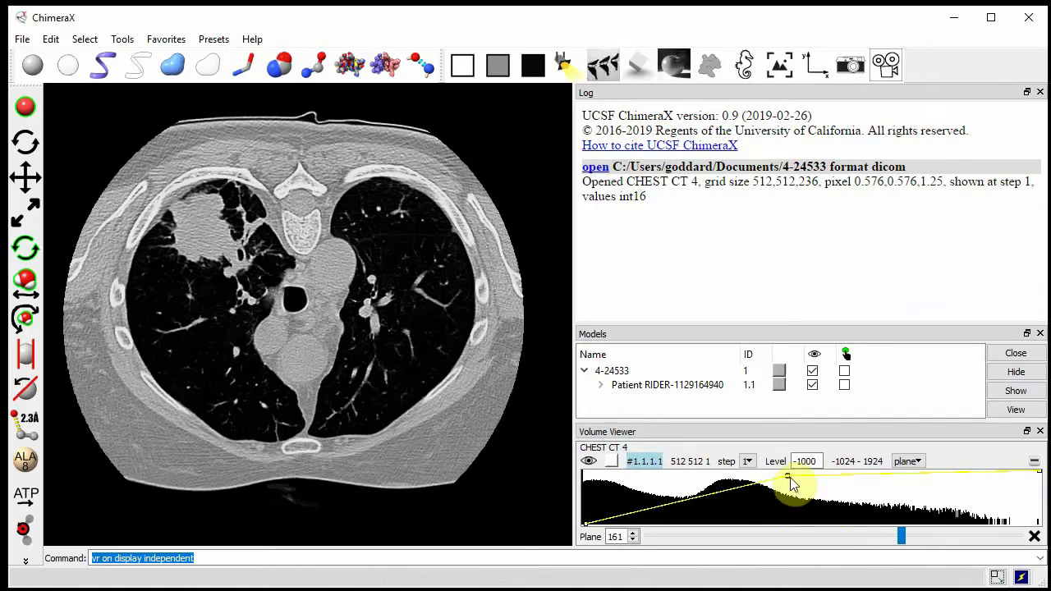
pyautogui.moveTo(786, 483)
pyautogui.mouseDown()
pyautogui.moveTo(788, 466)
pyautogui.moveTo(730, 485)
pyautogui.moveTo(728, 497)
pyautogui.moveTo(733, 478)
pyautogui.moveTo(756, 489)
pyautogui.moveTo(780, 484)
pyautogui.moveTo(772, 480)
pyautogui.mouseUp()
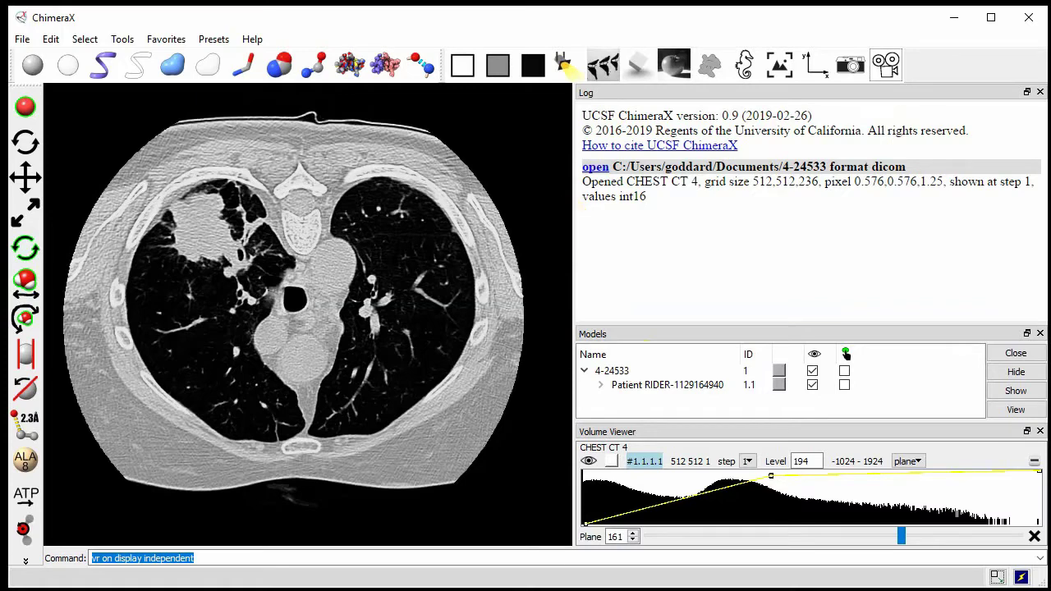
# - Show the Density Map Toolbar and enter the command 'vr on display independent'
pyautogui.click(122, 40)
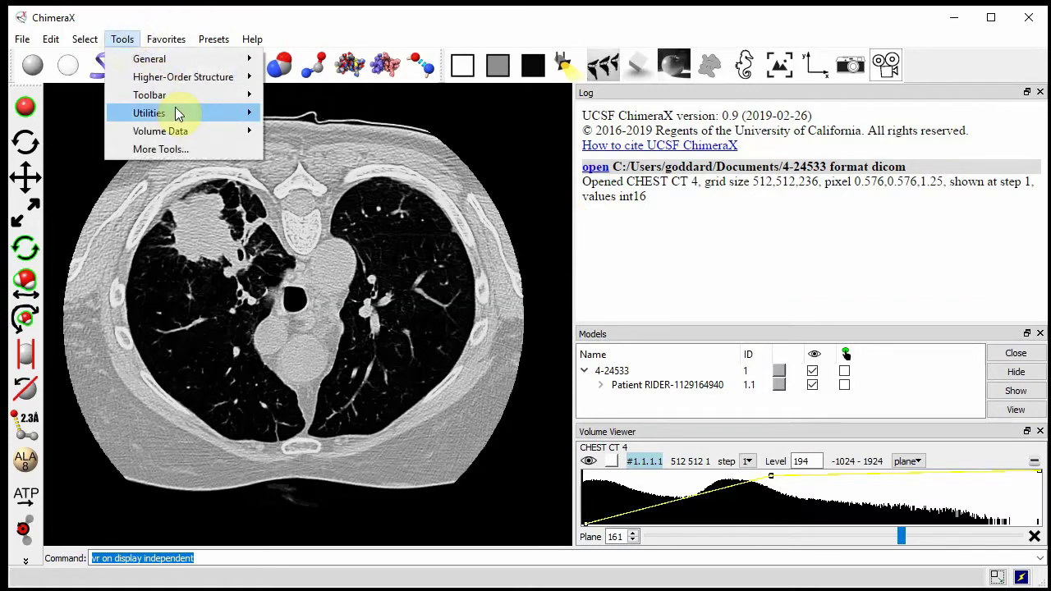
pyautogui.moveTo(169, 97)
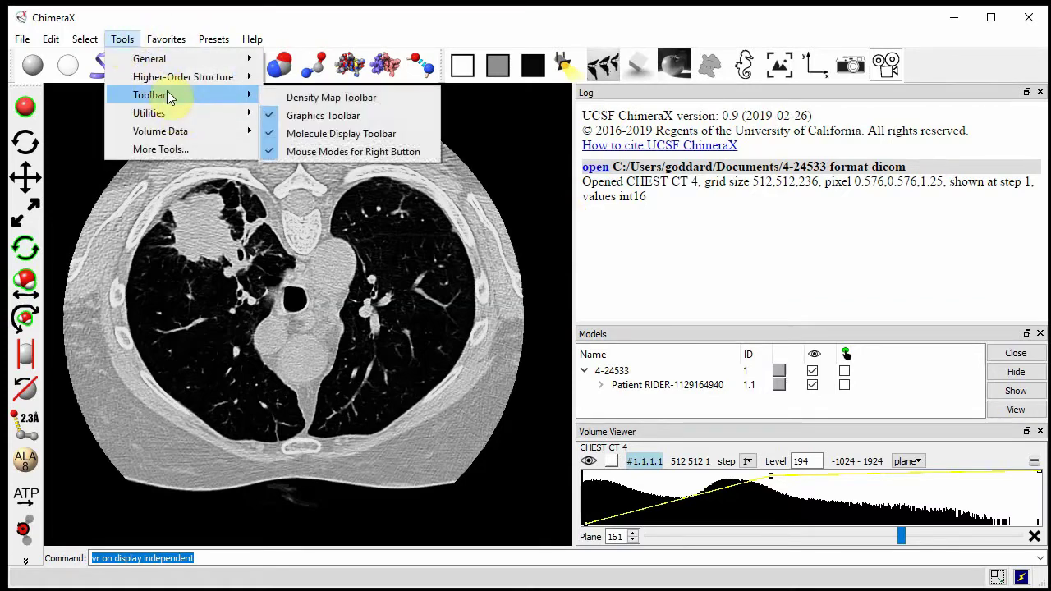
pyautogui.click(354, 98)
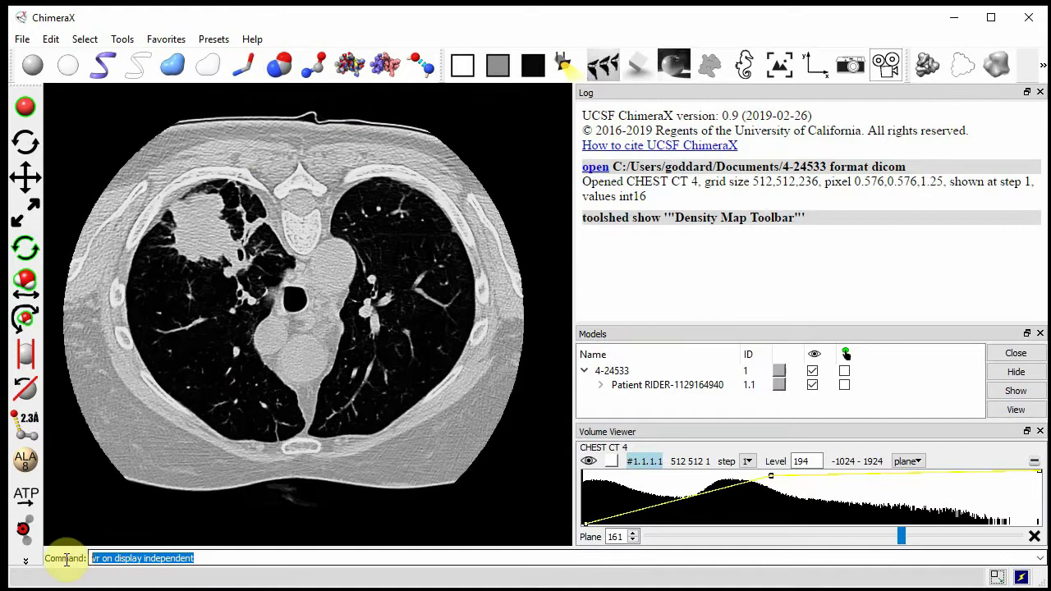
pyautogui.write('vr on')
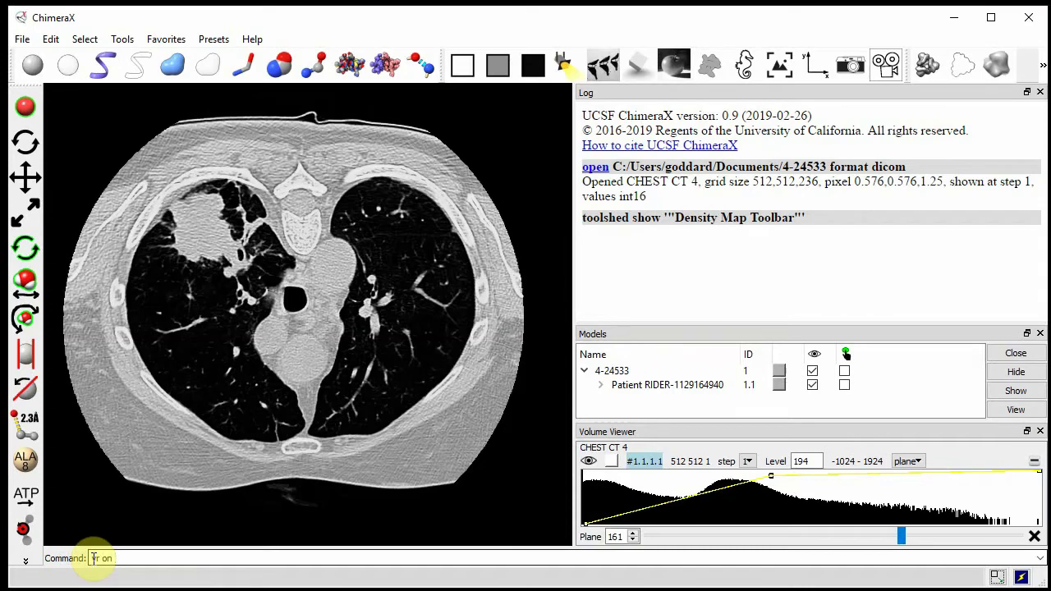
pyautogui.write(' display independent')
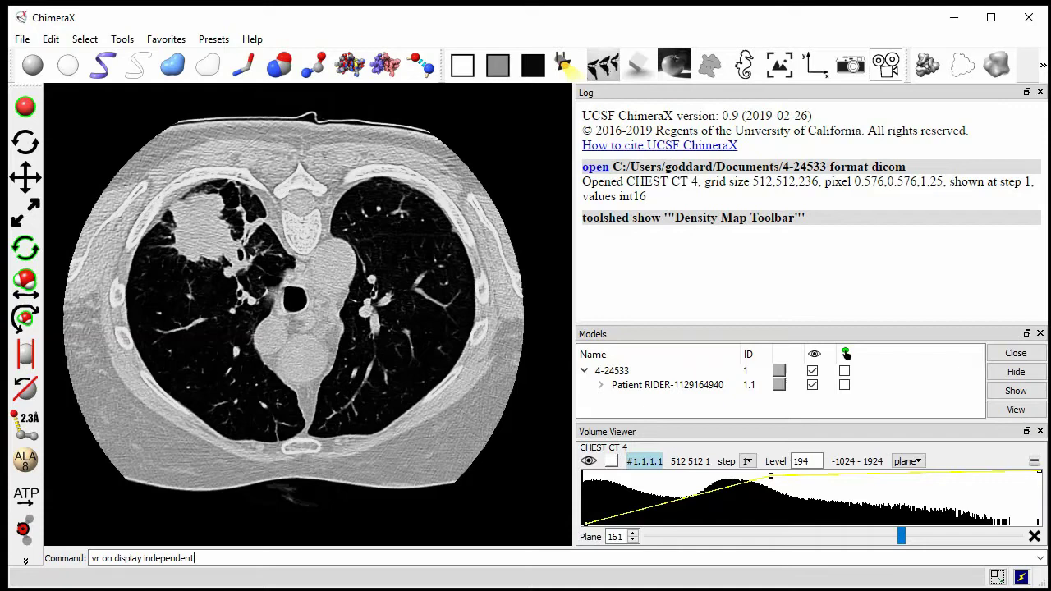
# - Run 'vr on display independent' to start SteamVR rendering with an independent desktop view
pyautogui.press('Return')
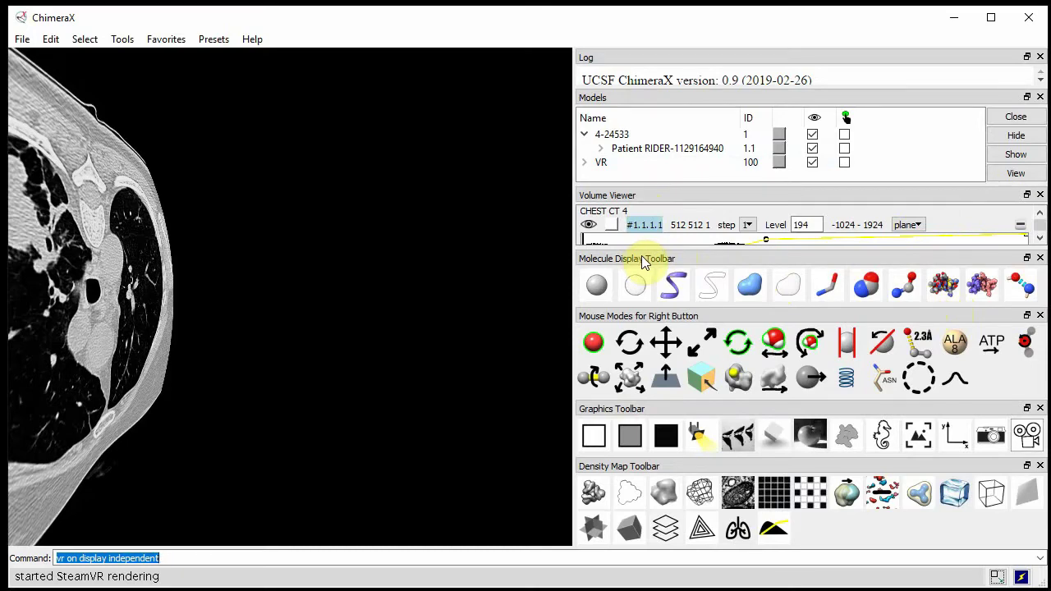
# - Close the Molecule Display, Graphics and Models panels, then enlarge the Volume Viewer and Log
pyautogui.click(1040, 259)
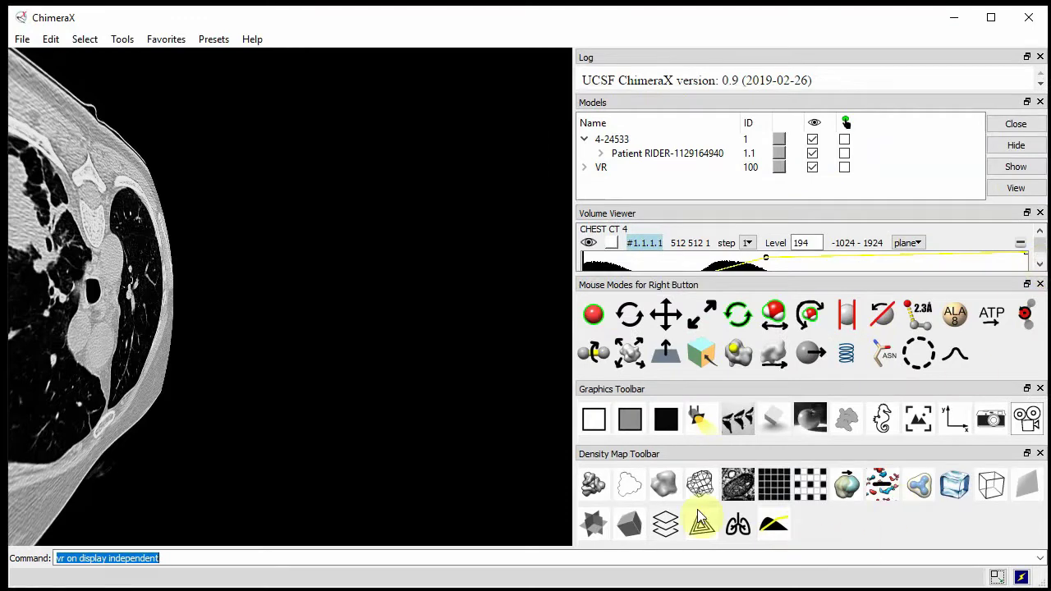
pyautogui.click(1040, 389)
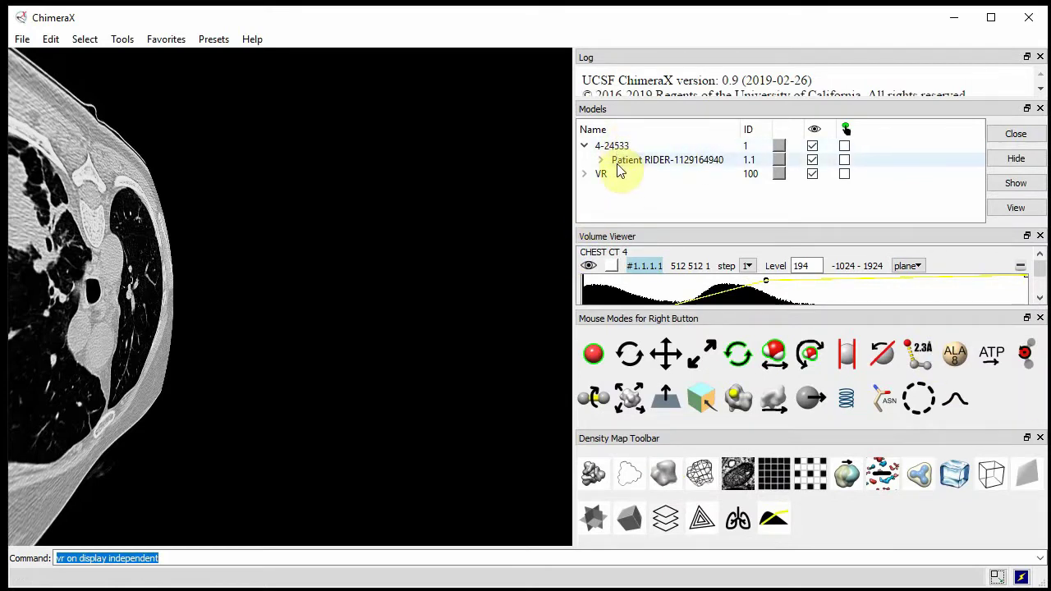
pyautogui.click(1039, 109)
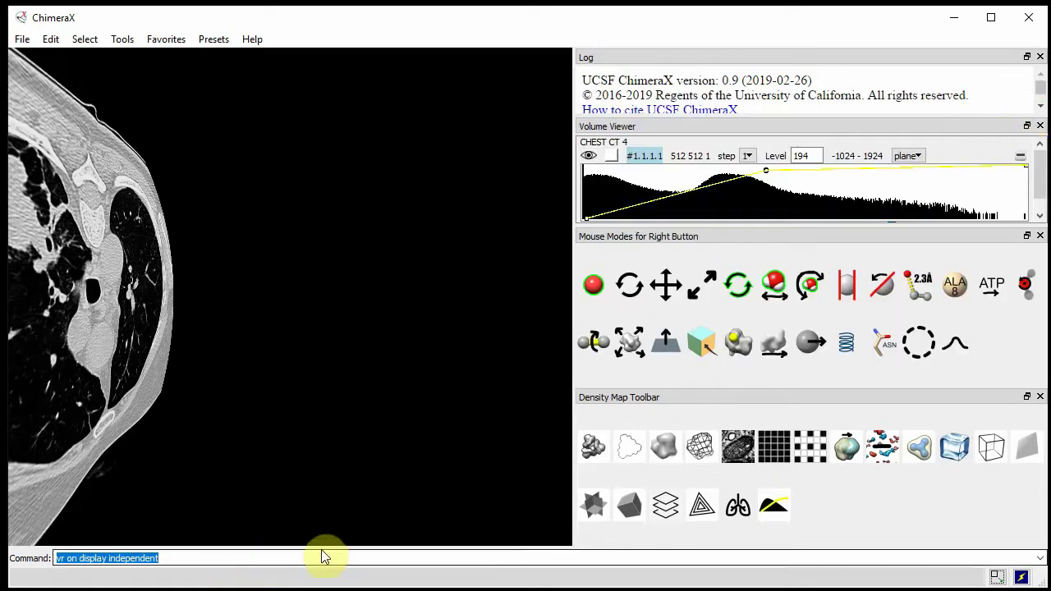
pyautogui.moveTo(753, 224); pyautogui.dragTo(758, 373)
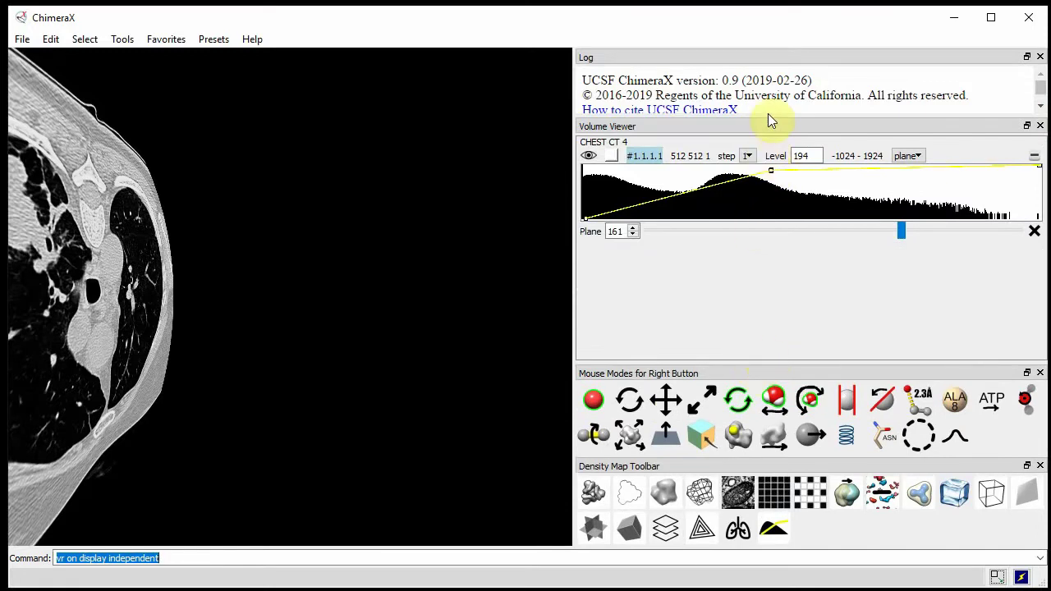
pyautogui.moveTo(768, 117); pyautogui.dragTo(770, 228)
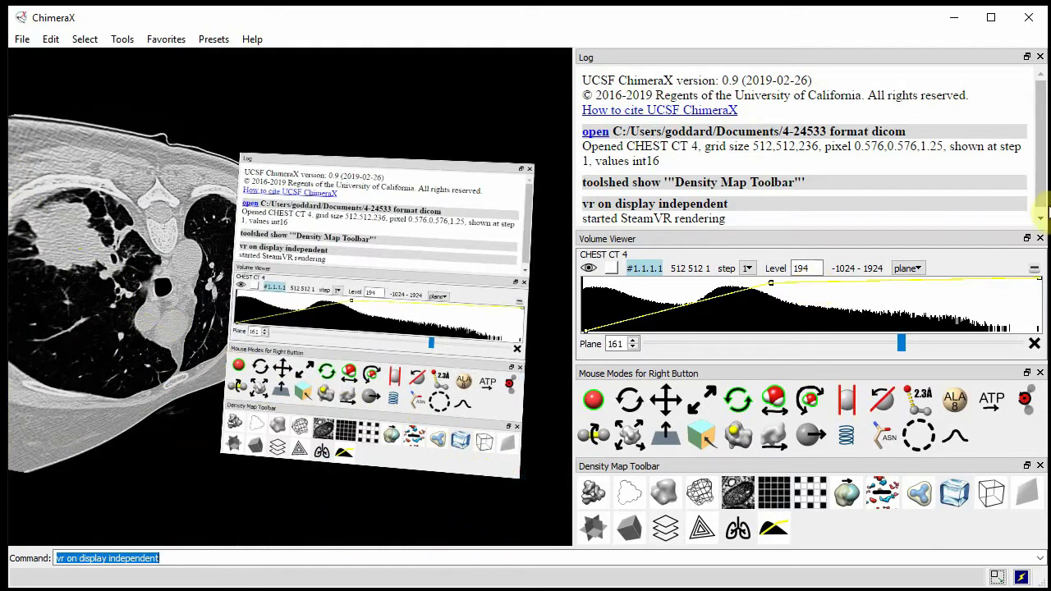
# - Widen the ChimeraX window past the screen's right edge
pyautogui.moveTo(1043, 220); pyautogui.dragTo(1050, 220)
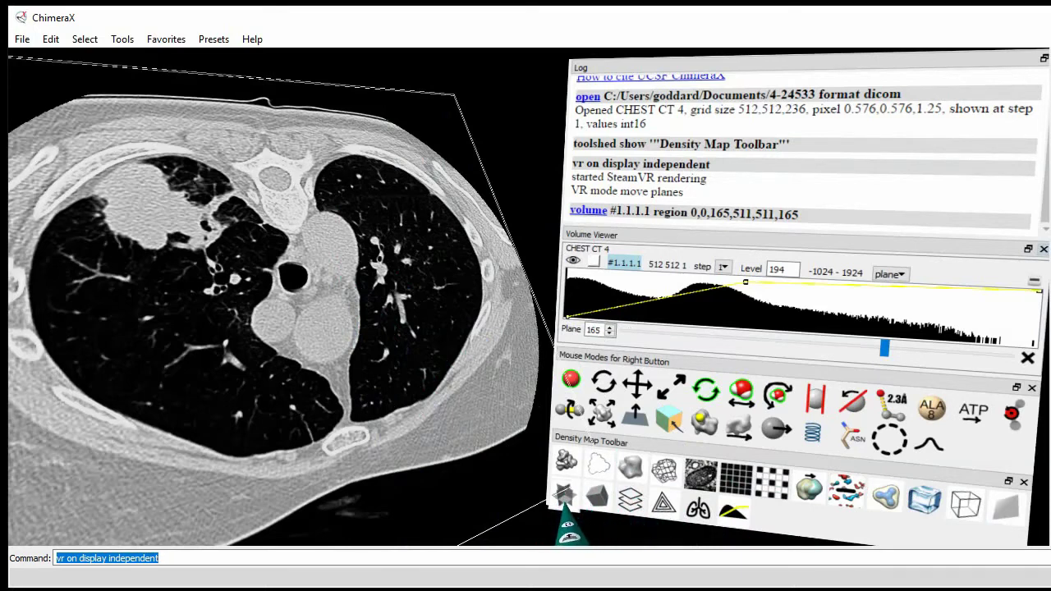
# - Display the CHEST CT 4 volume as three orthogonal planes
pyautogui.click(565, 494)
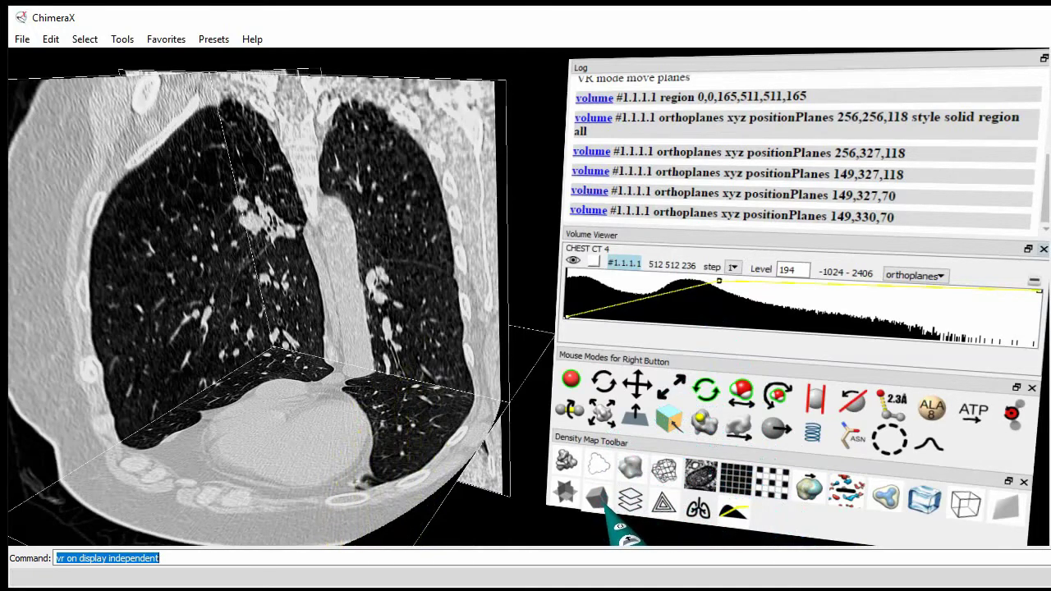
# - Show the full CT volume region with the Airways II lung appearance
pyautogui.click(597, 497)
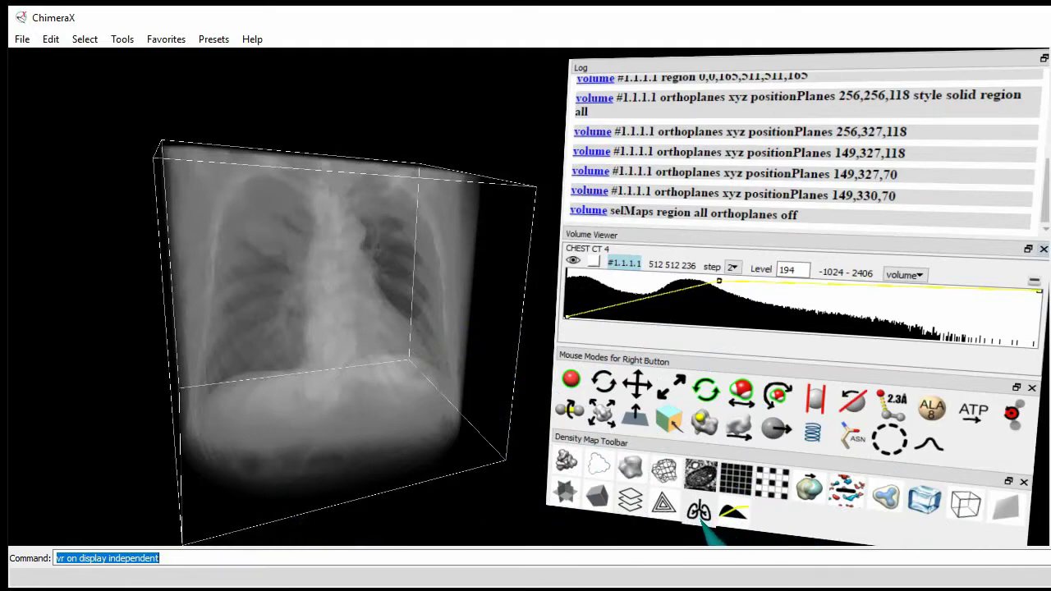
pyautogui.click(699, 511)
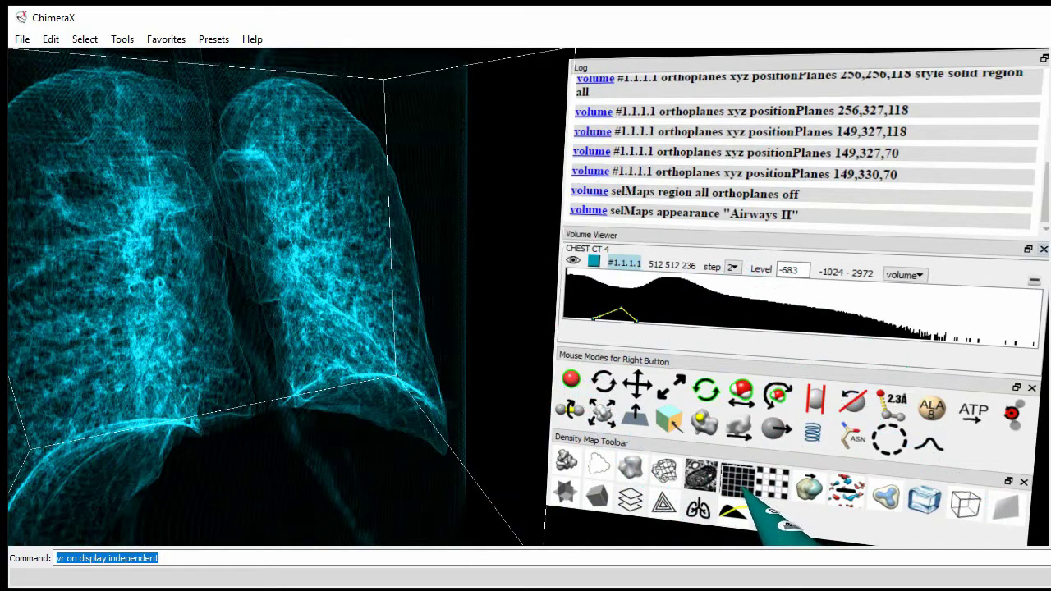
# - Render the airway volume at full resolution (step 1)
pyautogui.click(737, 481)
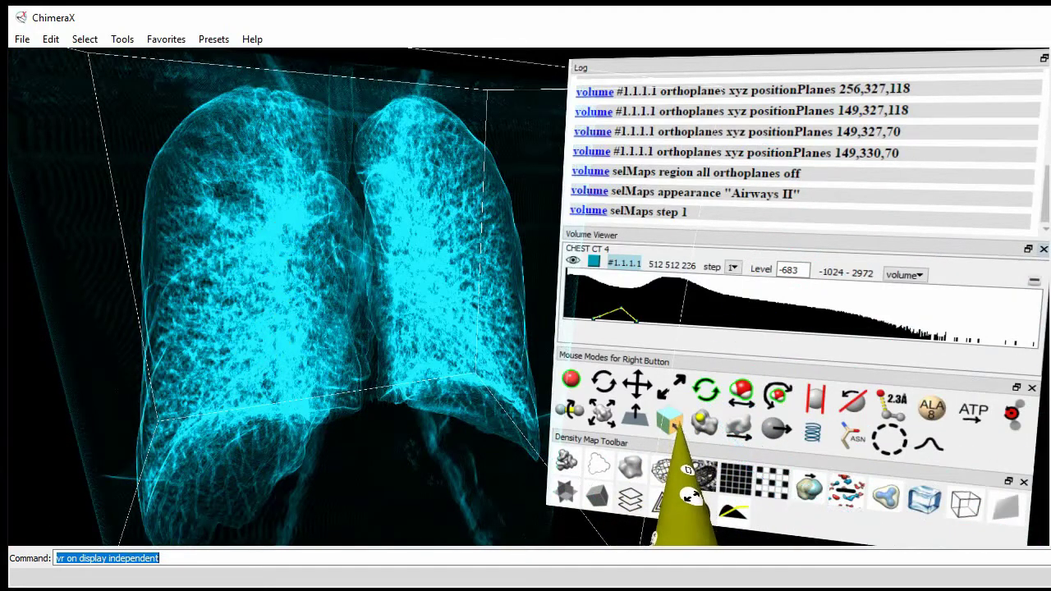
# - Crop the CHEST CT 4 volume to a 38-slice lung slab (region 0,0,159,511,511,196) using the VR crop mode
pyautogui.click(669, 421)
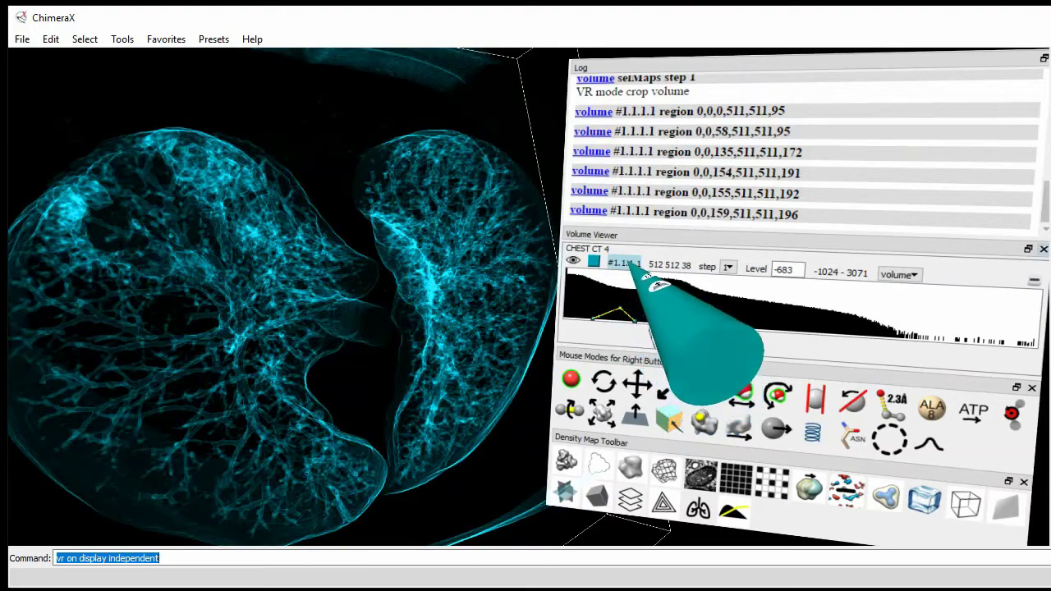
# - Drag the histogram level marker up to raise the slab's display level from -683 to -525
pyautogui.moveTo(622, 310); pyautogui.dragTo(616, 279)
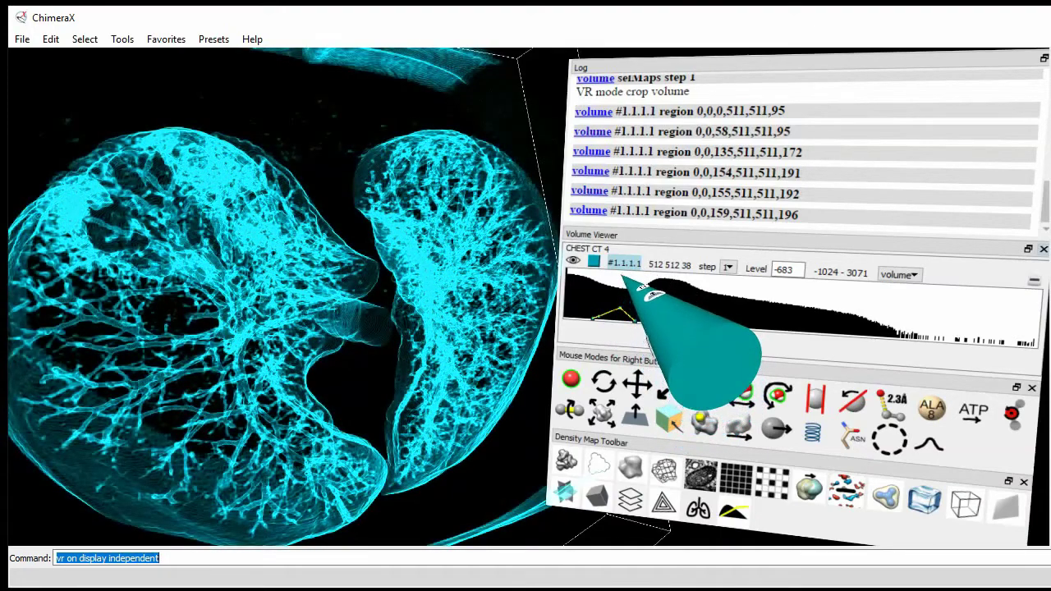